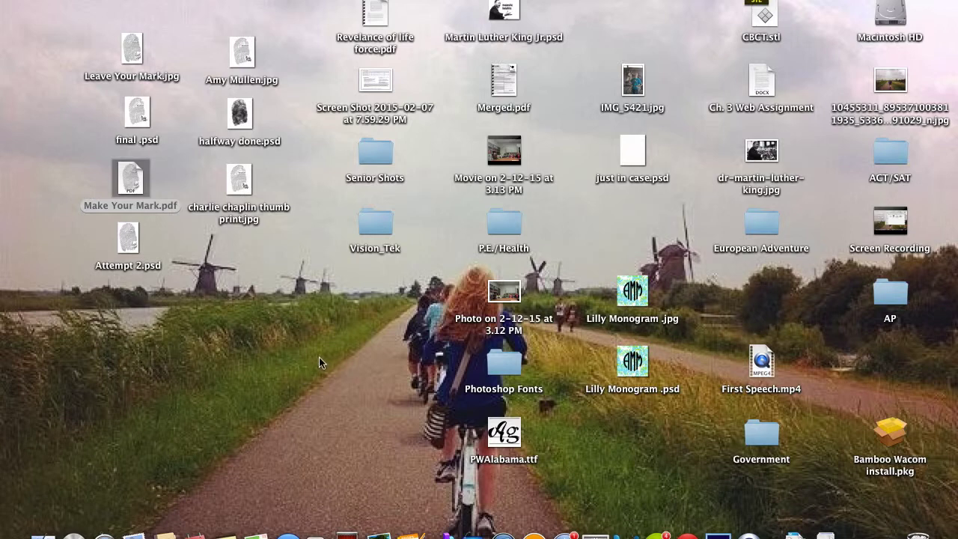
# Step: Preview the Make Your Mark.pdf file on the desktop
pyautogui.click(129, 186)
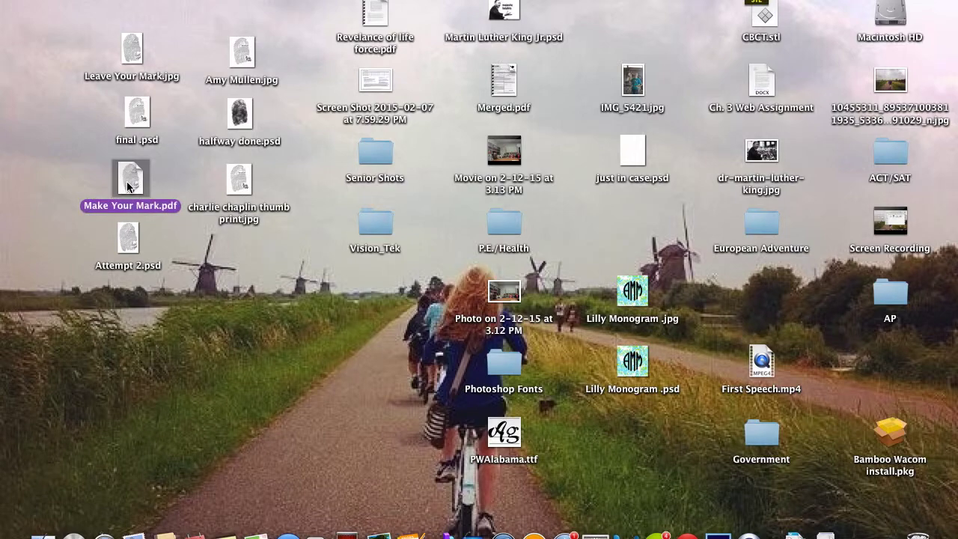
pyautogui.press('space')
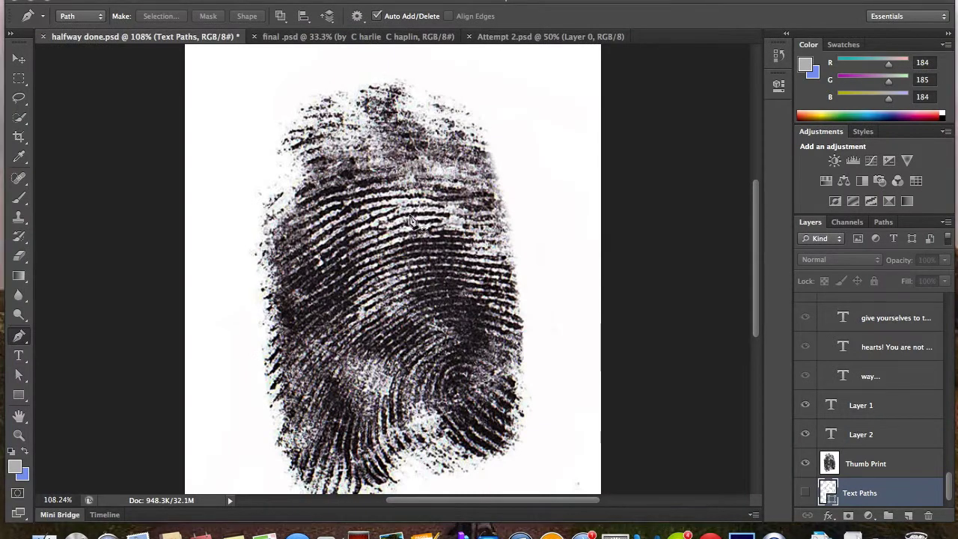
# Step: Select the Thumb Print layer in halfway done.psd and locate the Smart Sharpen filter without applying it
pyautogui.scroll(-3, 410, 220)
pyautogui.scroll(1, 410, 221)
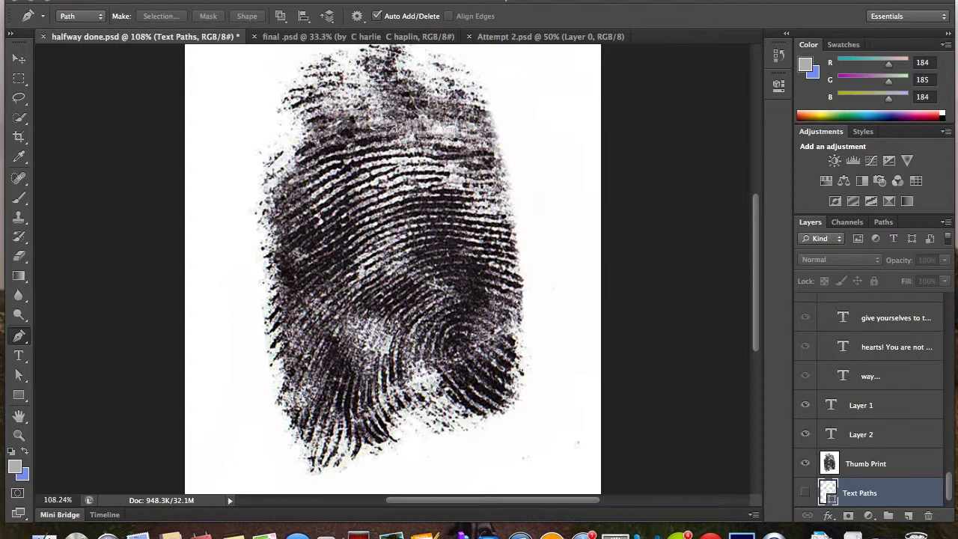
pyautogui.click(274, 0)
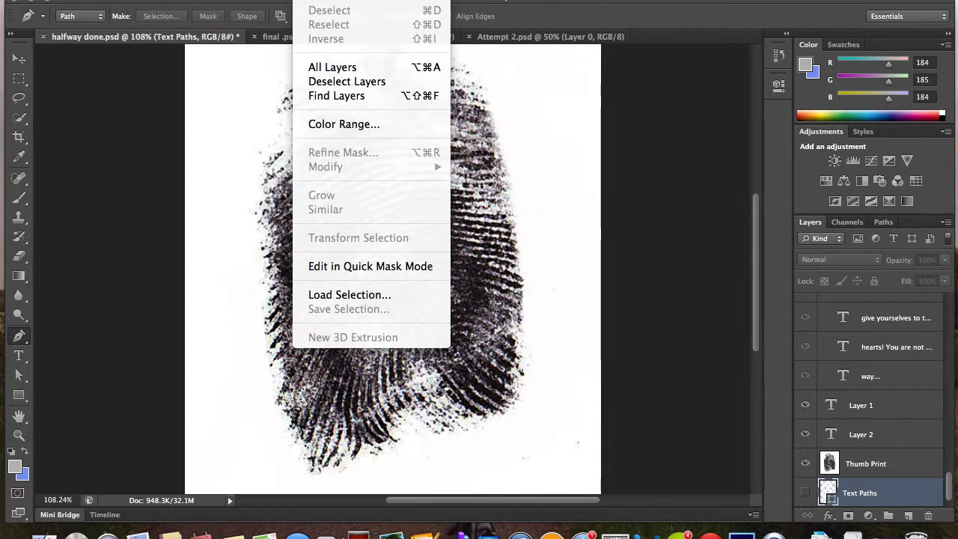
pyautogui.press('Escape')
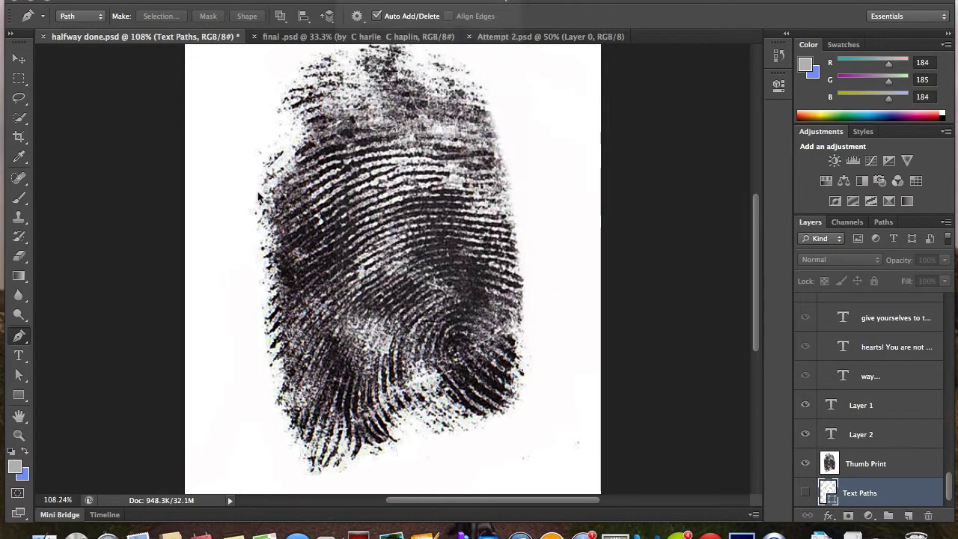
pyautogui.click(862, 462)
pyautogui.click(303, 0)
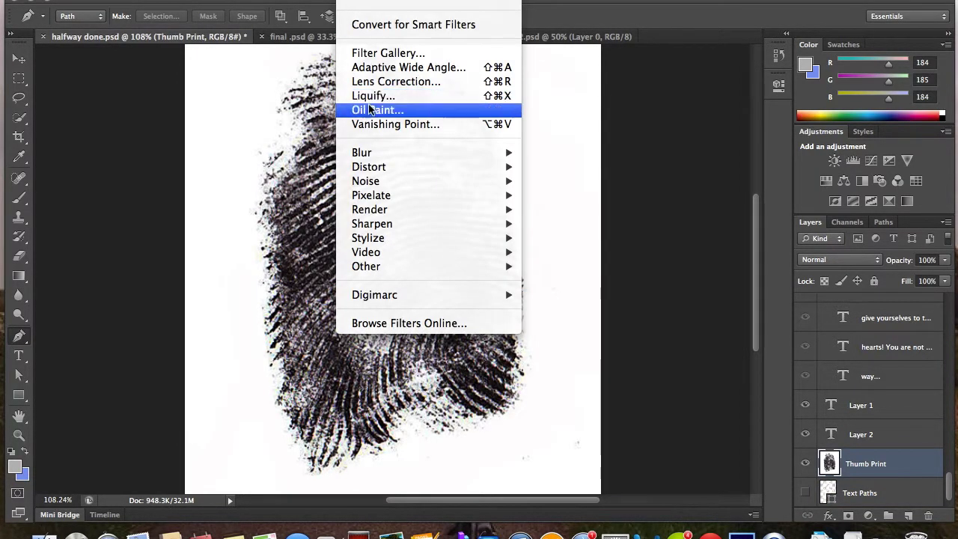
pyautogui.moveTo(440, 232)
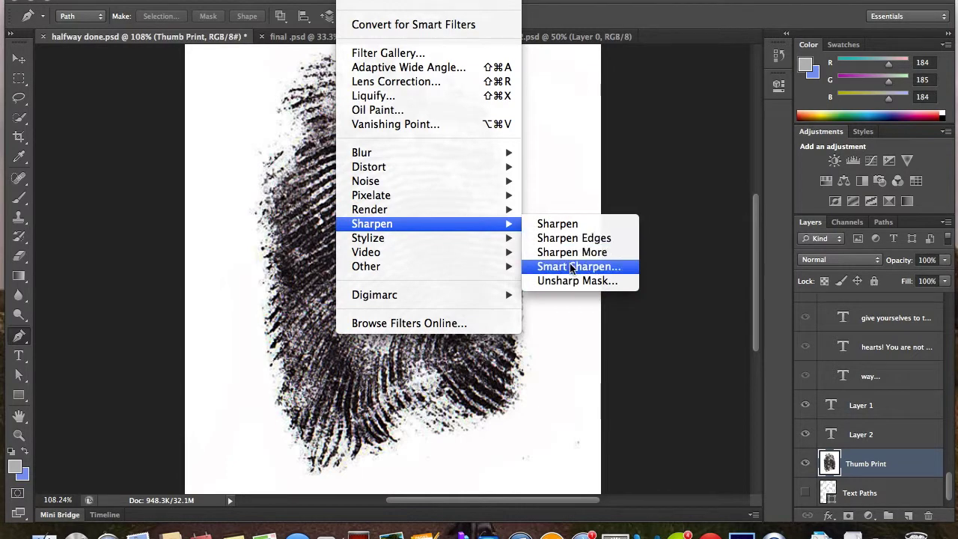
pyautogui.click(689, 242)
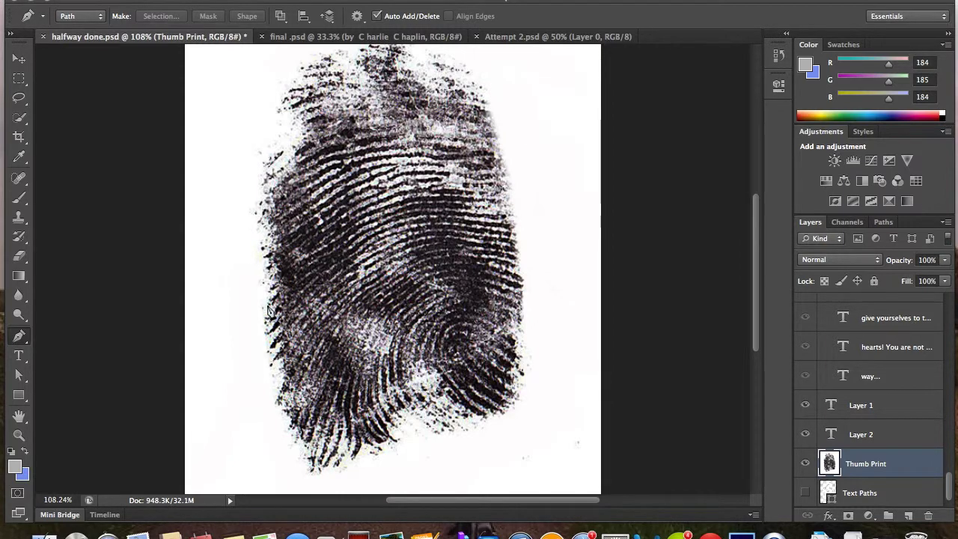
# Step: Draw a curved Pen tool path across the middle of the fingerprint, following a ridge from its left edge to its right edge
pyautogui.click(275, 325)
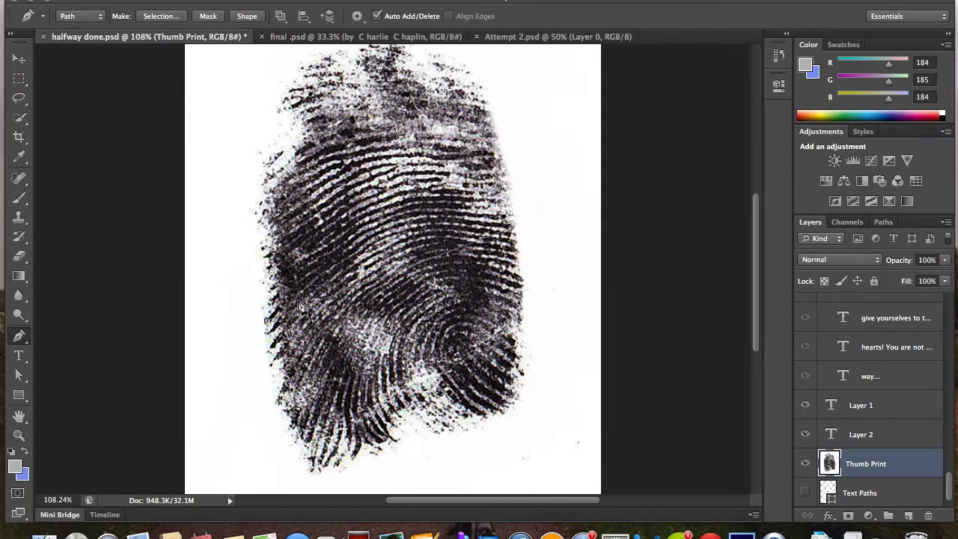
pyautogui.click(388, 277)
pyautogui.moveTo(388, 277); pyautogui.dragTo(373, 259)
pyautogui.click(440, 221)
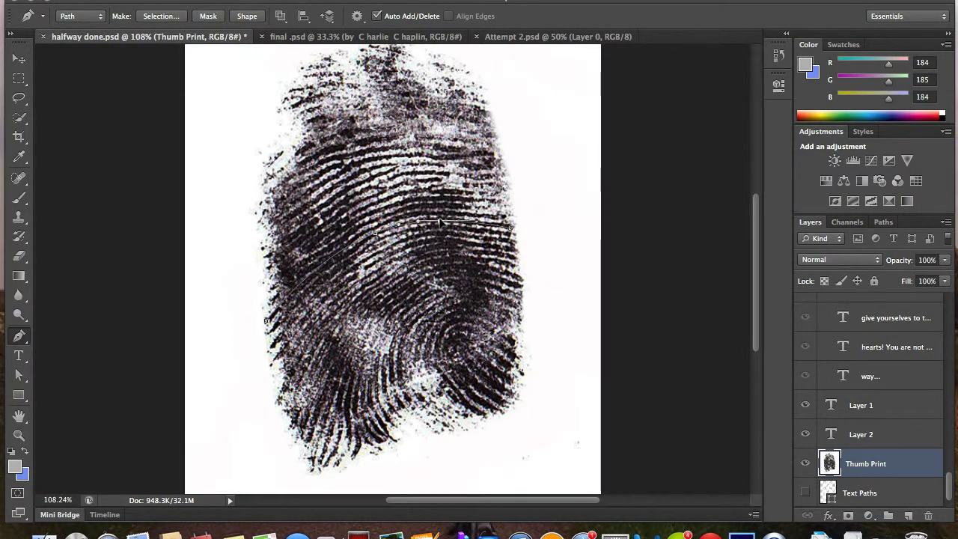
pyautogui.click(331, 259)
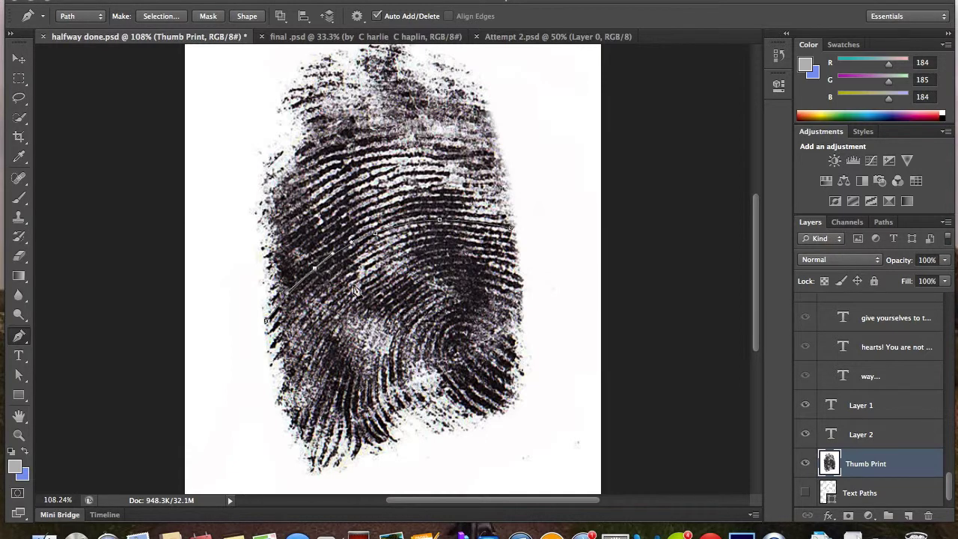
# Step: Try out type on the drawn path with the sample letters "a" and "us", and clear them again
pyautogui.click(21, 356)
pyautogui.click(269, 316)
pyautogui.write('a')
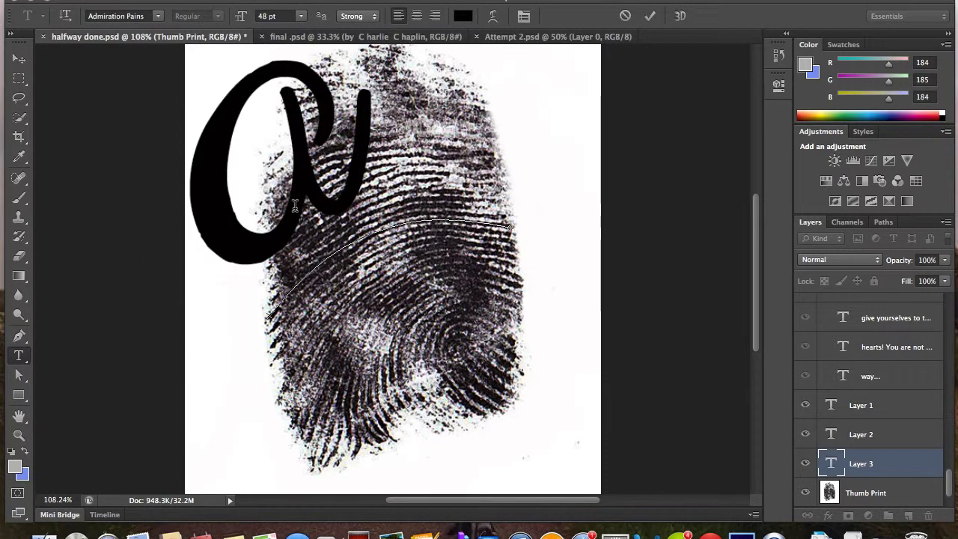
pyautogui.hotkey('ctrl', 'a')
pyautogui.write('us')
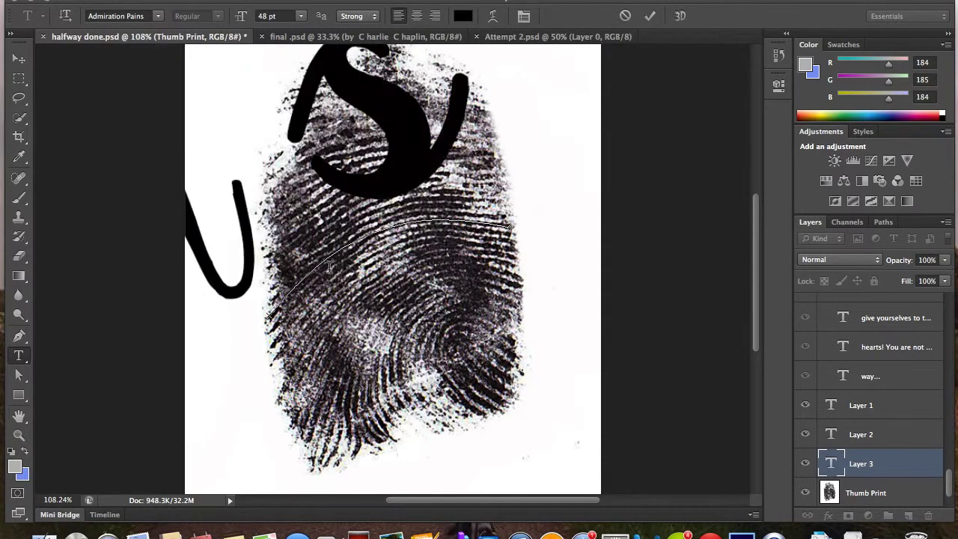
pyautogui.hotkey('ctrl', 'a')
pyautogui.press('BackSpace')
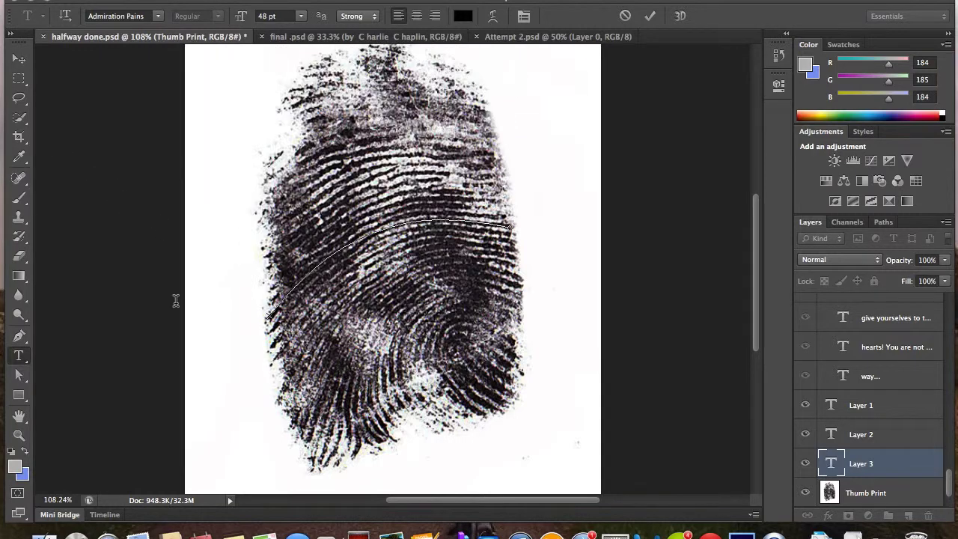
pyautogui.click(19, 374)
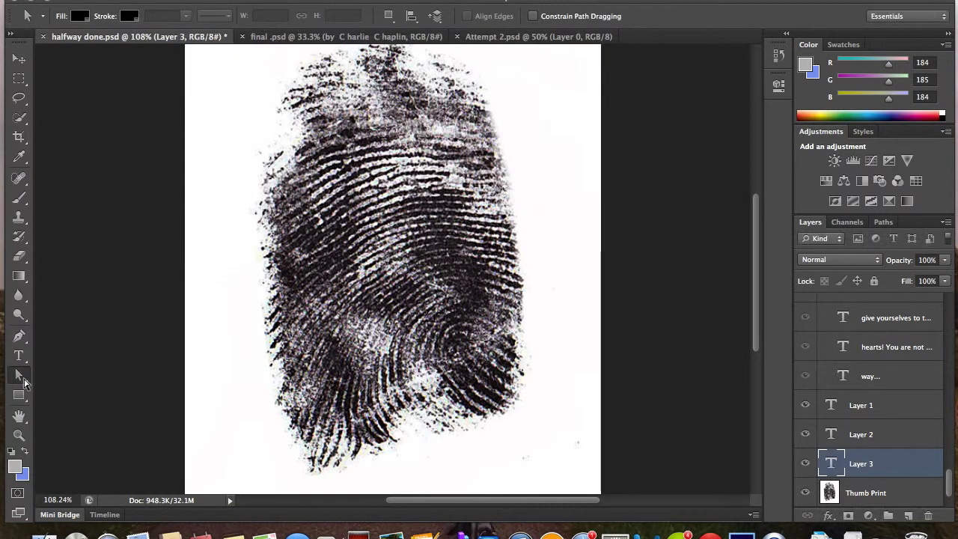
# Step: Show the Text Paths layer, place the Thumb Print layer beneath it, and toggle the paths' visibility to compare
pyautogui.scroll(-2, 942, 372)
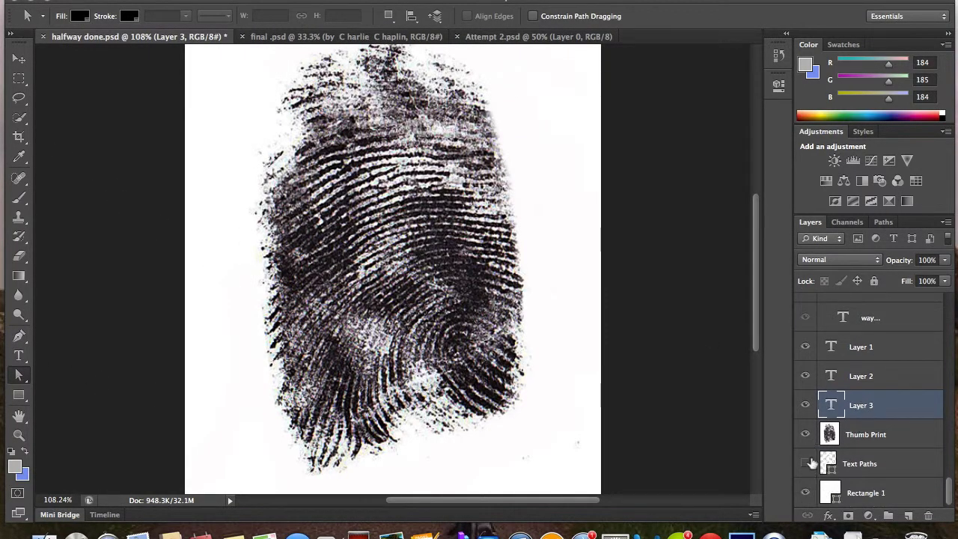
pyautogui.click(807, 465)
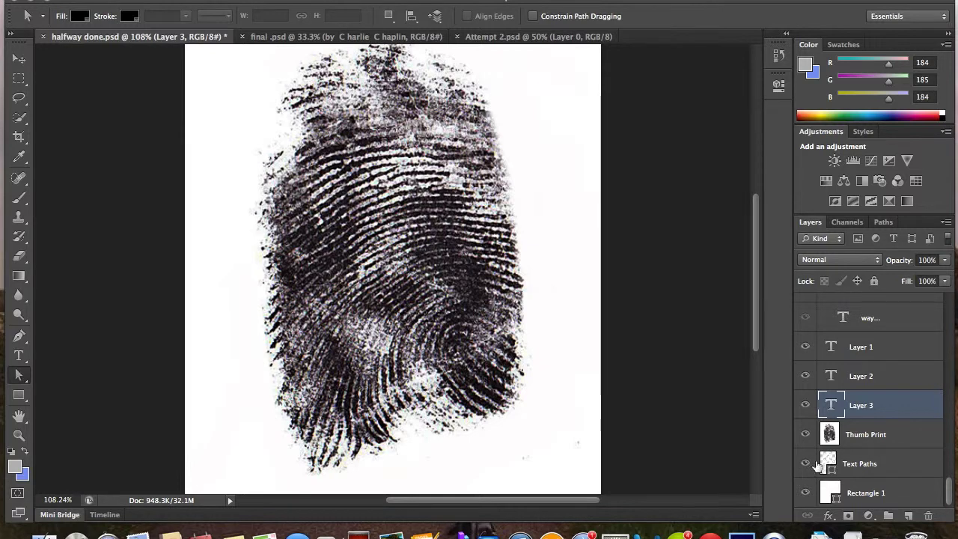
pyautogui.moveTo(854, 435); pyautogui.dragTo(851, 472)
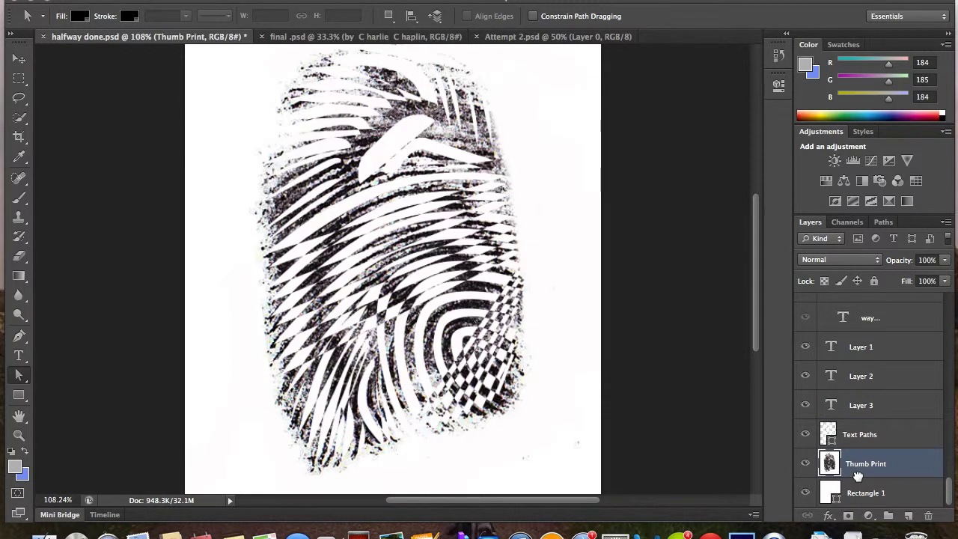
pyautogui.click(804, 433)
pyautogui.click(803, 433)
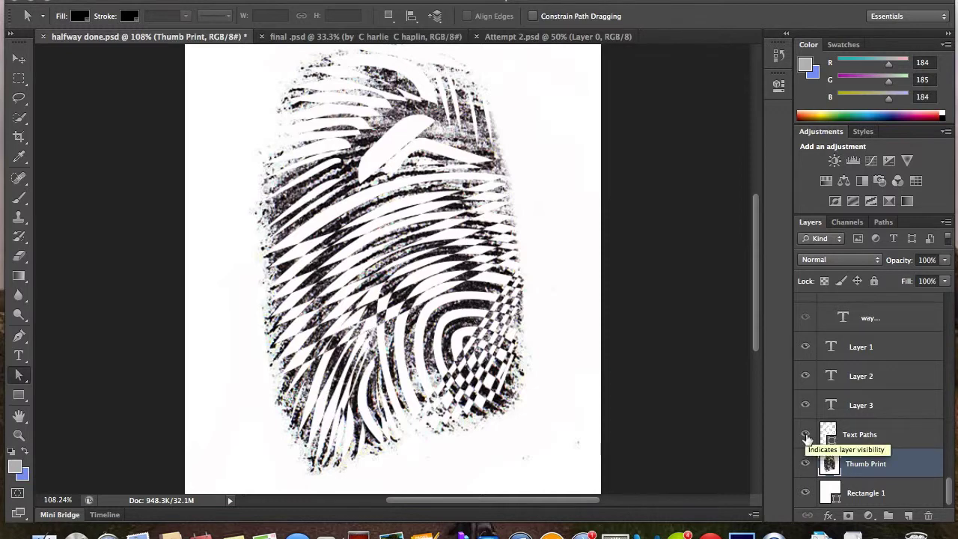
# Step: Move the Text Paths layer back beneath the Thumb Print layer and examine its path outlines over the fingerprint ridges
pyautogui.moveTo(828, 434); pyautogui.dragTo(856, 479)
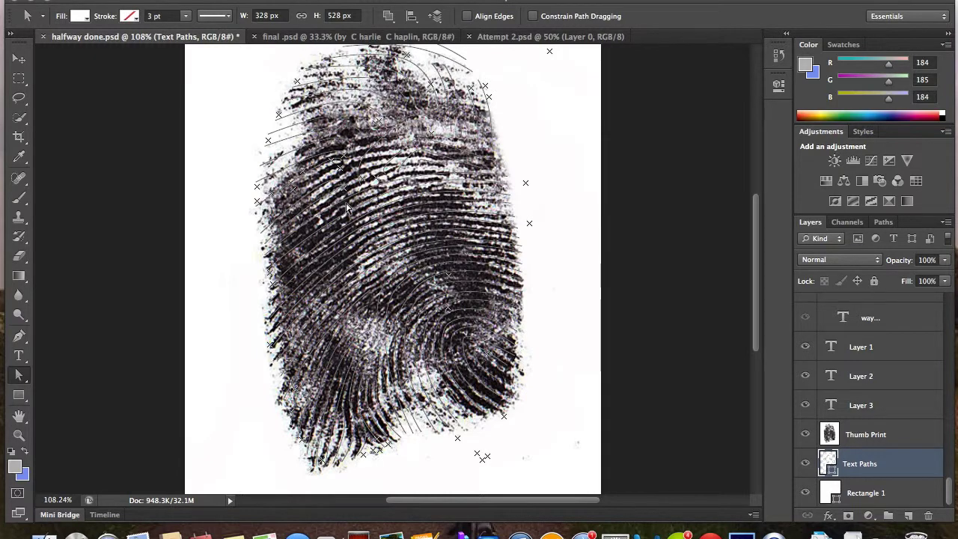
pyautogui.scroll(2, 346, 208)
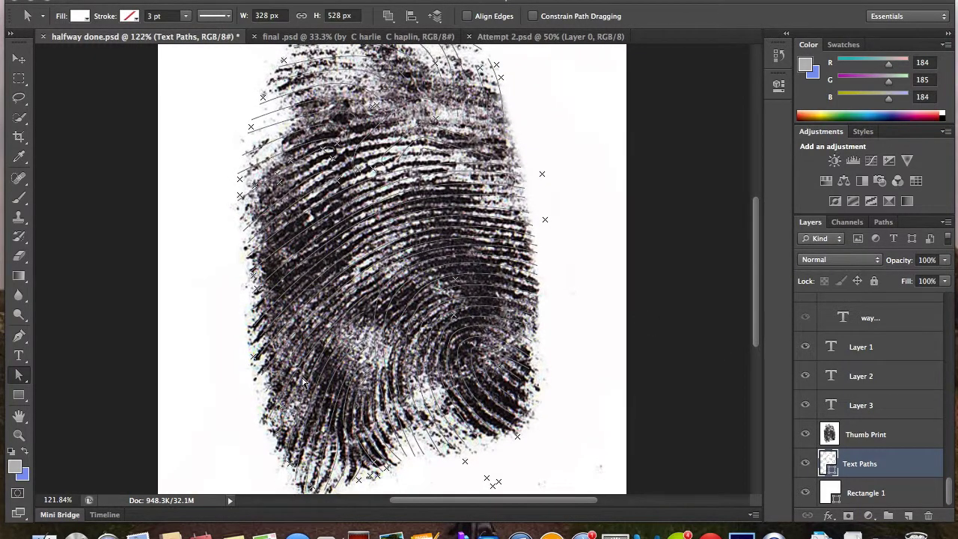
pyautogui.scroll(5, 303, 381)
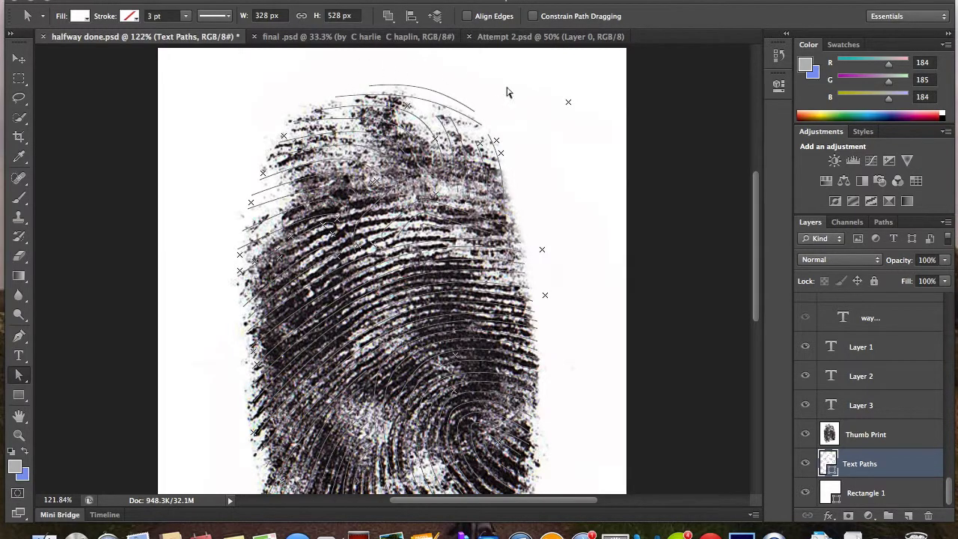
pyautogui.scroll(-4, 401, 317)
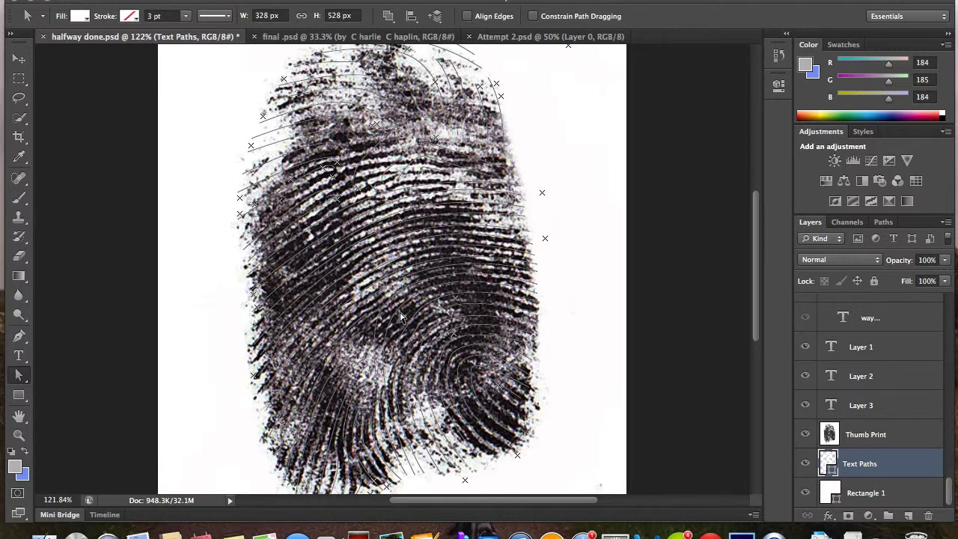
# Step: Compare the finished text fingerprints in final .psd and Attempt 2.psd, fitting final .psd to the window
pyautogui.click(323, 35)
pyautogui.press('super+0')
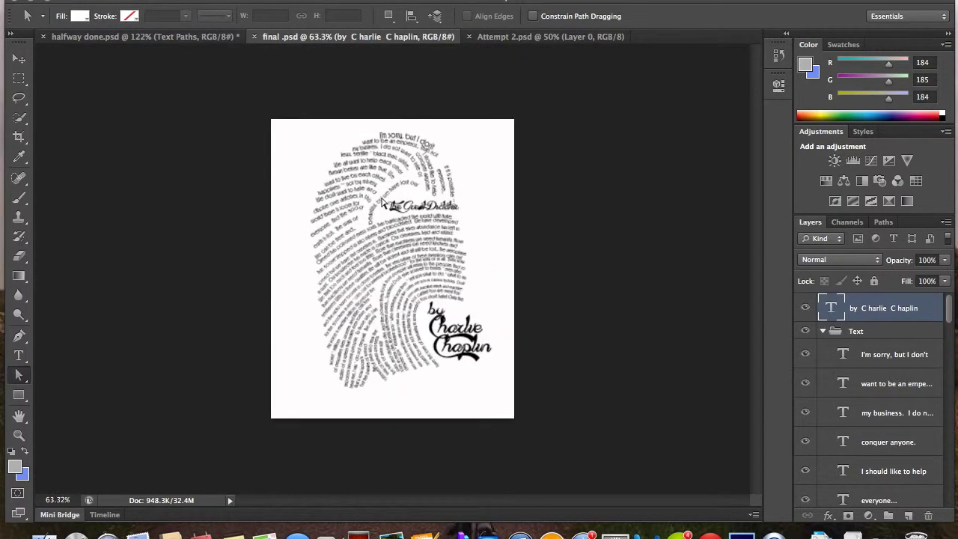
pyautogui.click(535, 37)
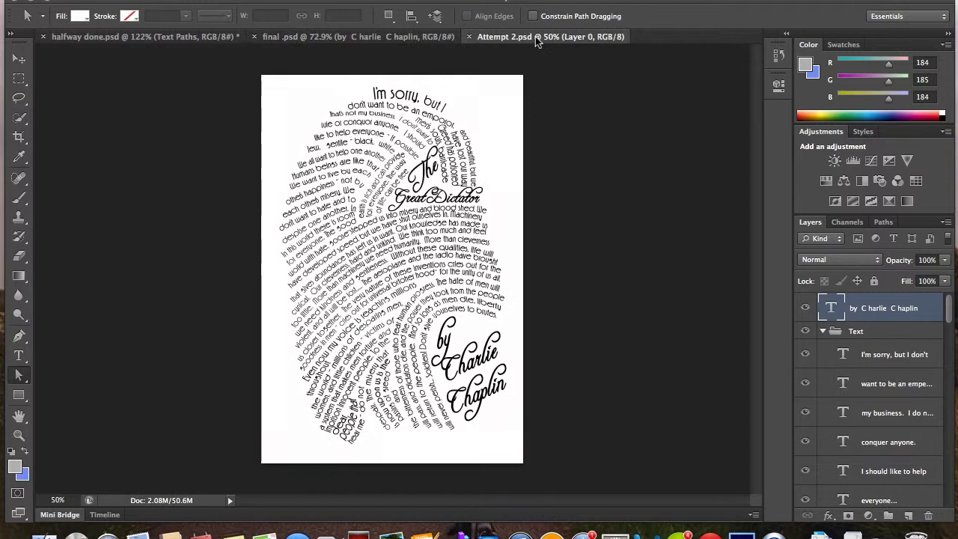
pyautogui.click(408, 39)
pyautogui.press('super+0')
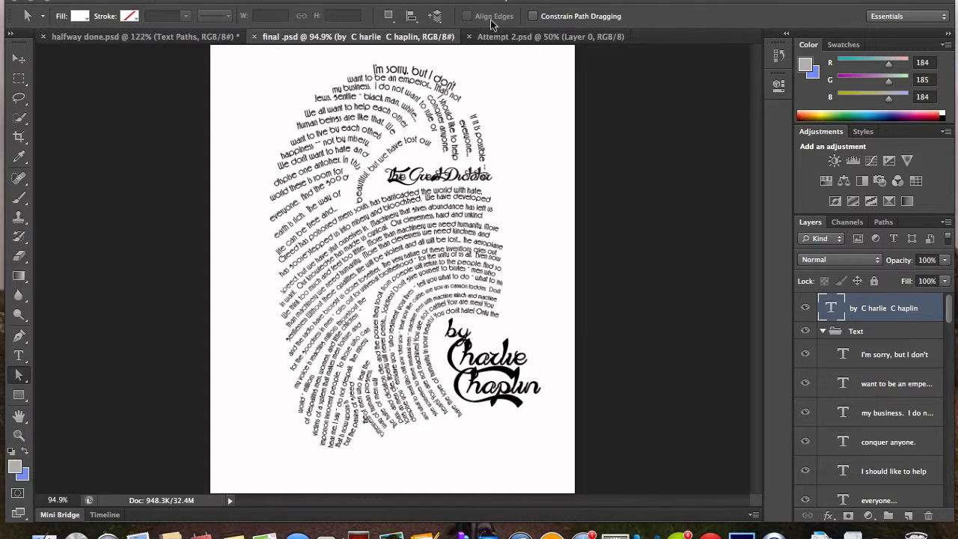
pyautogui.click(516, 35)
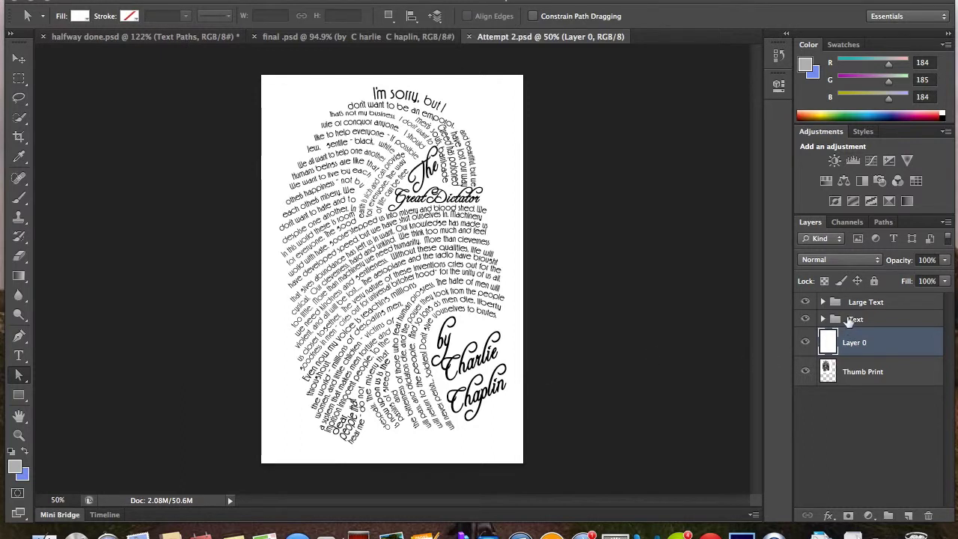
# Step: Toggle the Large Text group's visibility off and on, and expand the Text group to see its layers
pyautogui.click(805, 302)
pyautogui.click(805, 302)
pyautogui.click(822, 302)
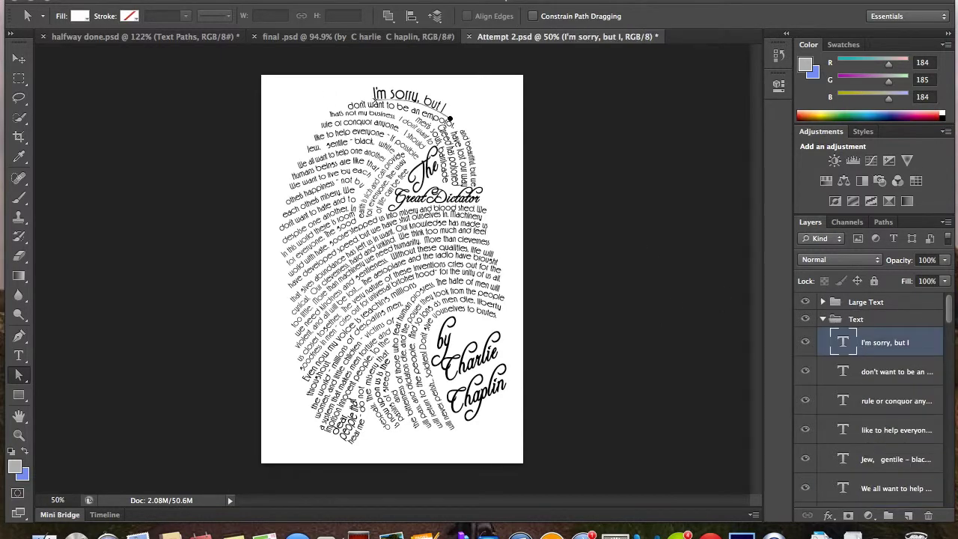
# Step: Move the "I'm sorry, but I" text path right to about X 439.5 px, Y 92.5 px with Free Transform Path
pyautogui.click(153, 0)
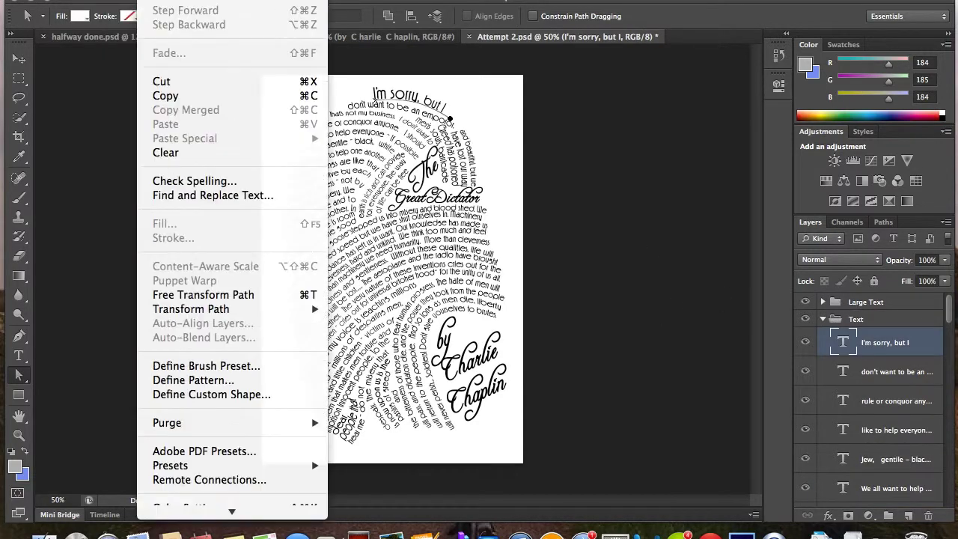
pyautogui.click(190, 296)
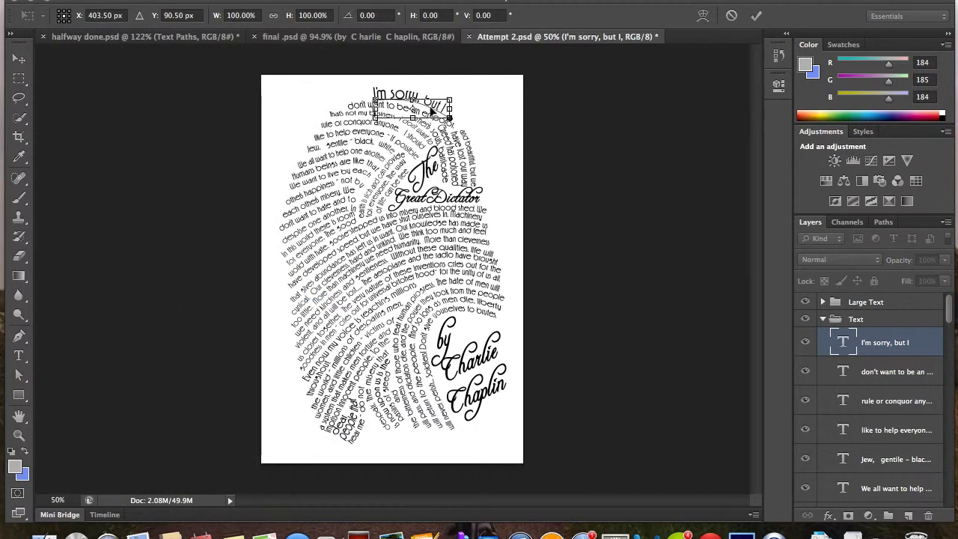
pyautogui.moveTo(442, 107)
pyautogui.mouseDown()
pyautogui.moveTo(430, 108)
pyautogui.moveTo(445, 111)
pyautogui.mouseUp()
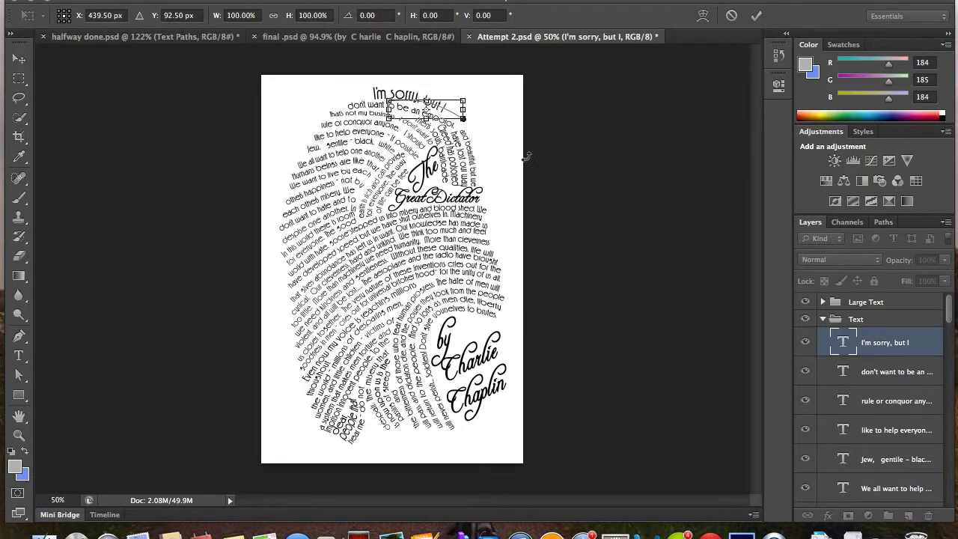
pyautogui.press('Return')
pyautogui.press('a')
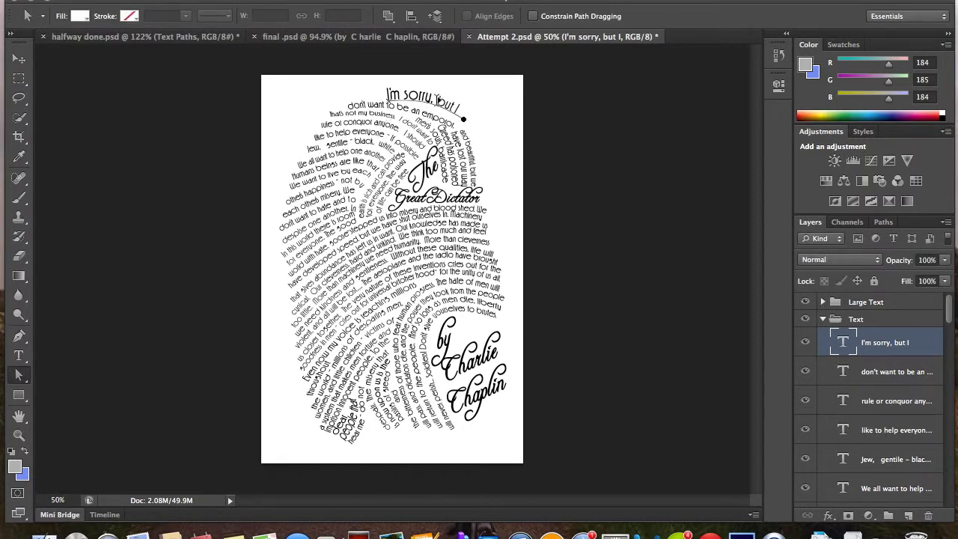
# Step: Move the "I'm sorry, but I" text path back left to X 403.5 px, Y 90.5 px with Free Transform Path
pyautogui.click(153, 0)
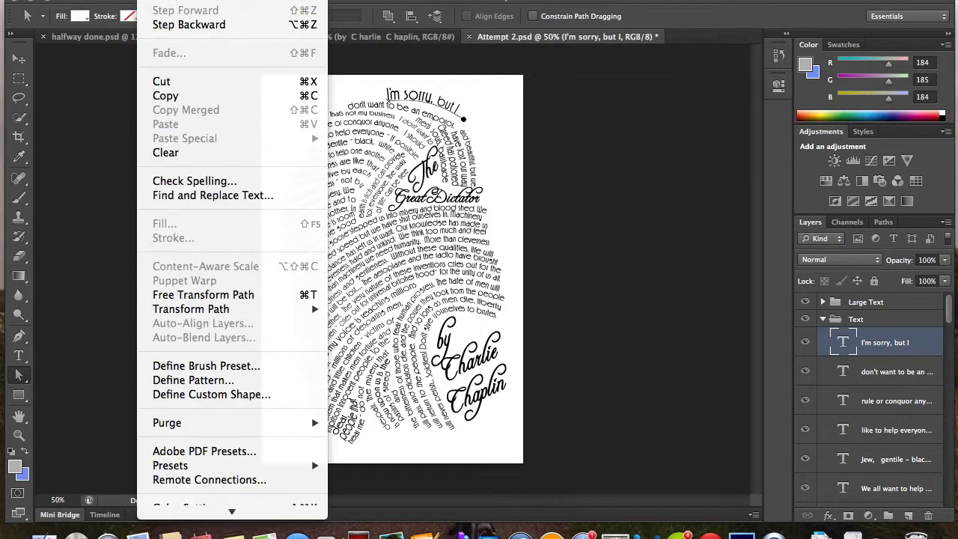
pyautogui.click(196, 294)
pyautogui.moveTo(411, 118); pyautogui.dragTo(397, 114)
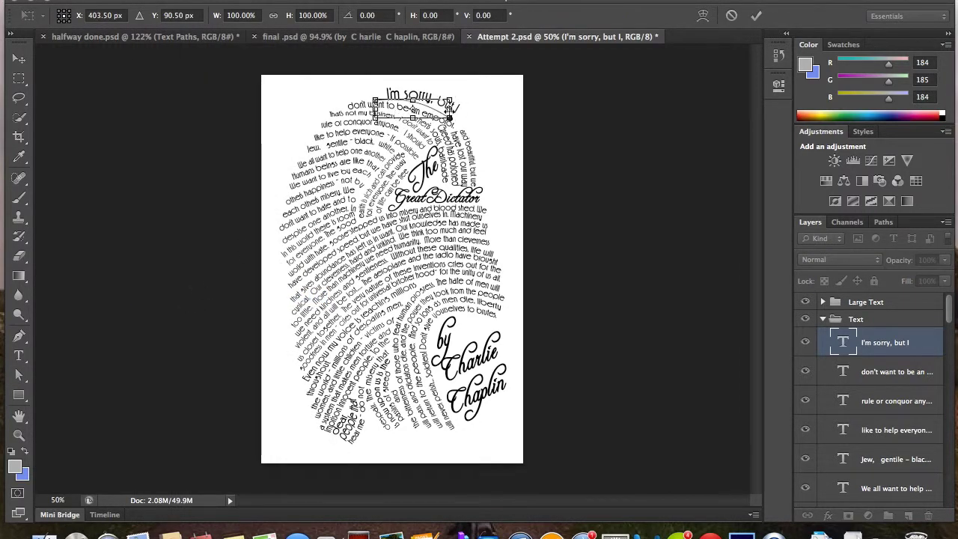
pyautogui.press('Return')
# Step: Try to reshape the "I'm sorry, but I" text path with Free Transform Path, and undo the path changes
pyautogui.click(159, 0)
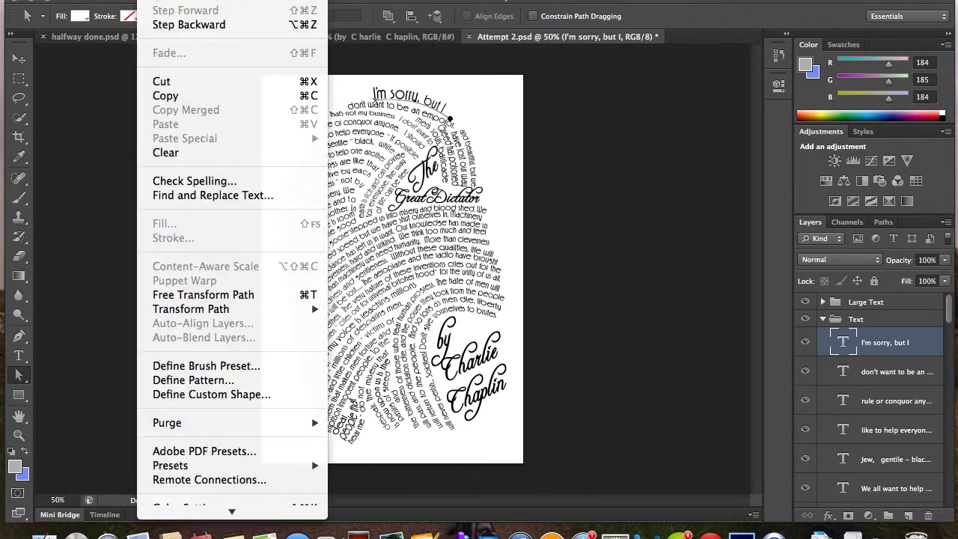
pyautogui.moveTo(205, 310)
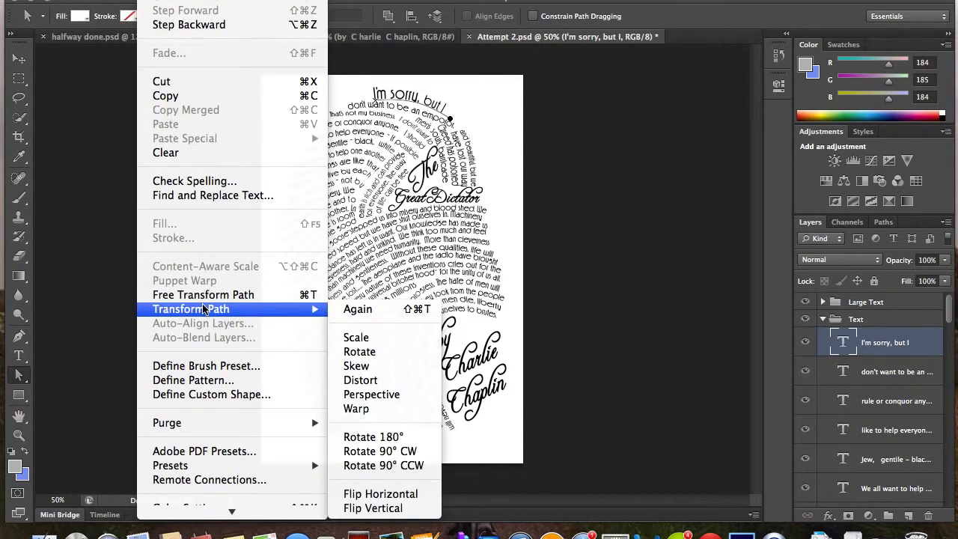
pyautogui.click(465, 134)
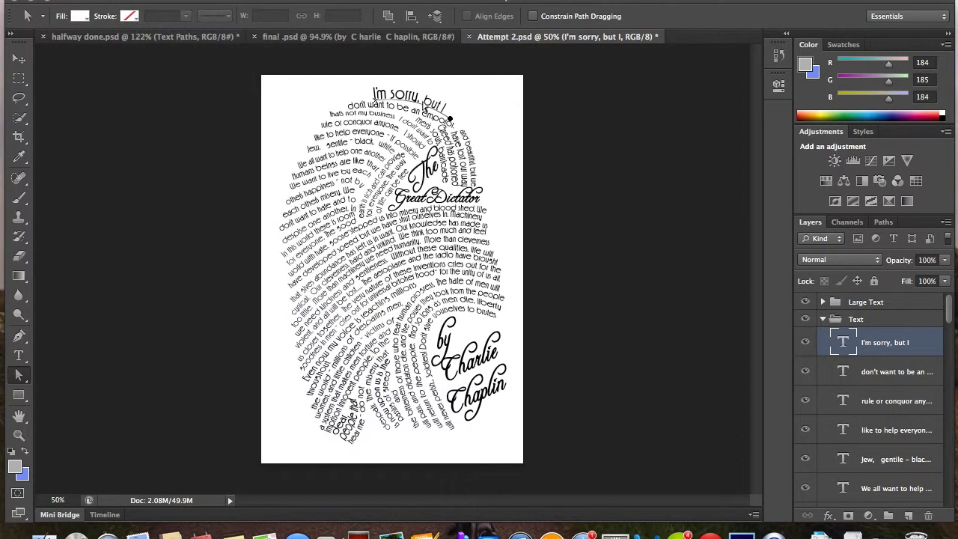
pyautogui.click(159, 0)
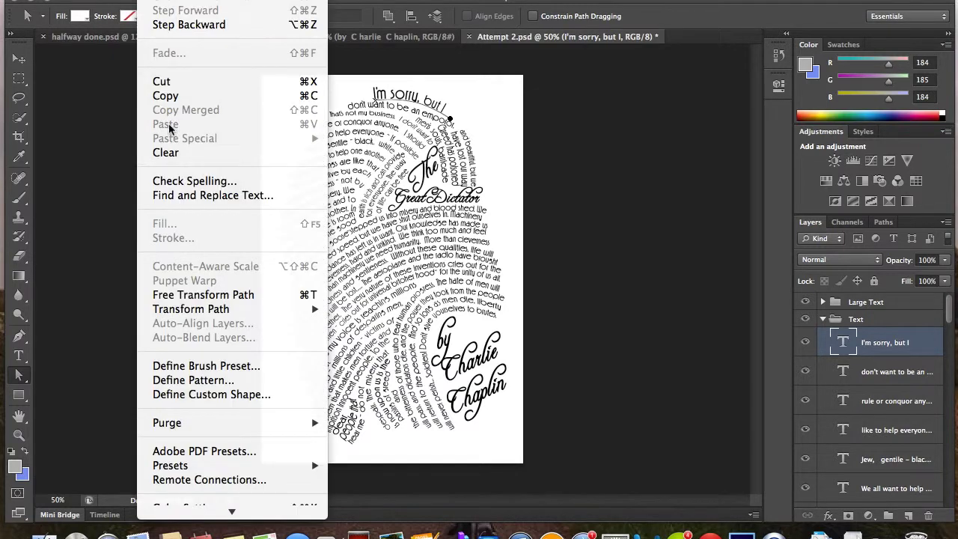
pyautogui.click(204, 294)
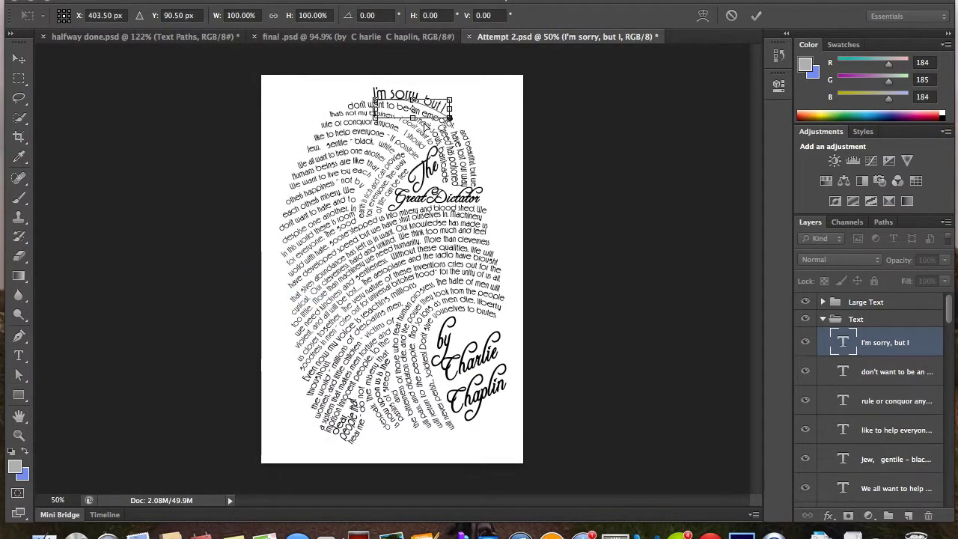
pyautogui.moveTo(449, 99)
pyautogui.mouseDown()
pyautogui.moveTo(473, 89)
pyautogui.moveTo(466, 110)
pyautogui.mouseUp()
pyautogui.press('Return')
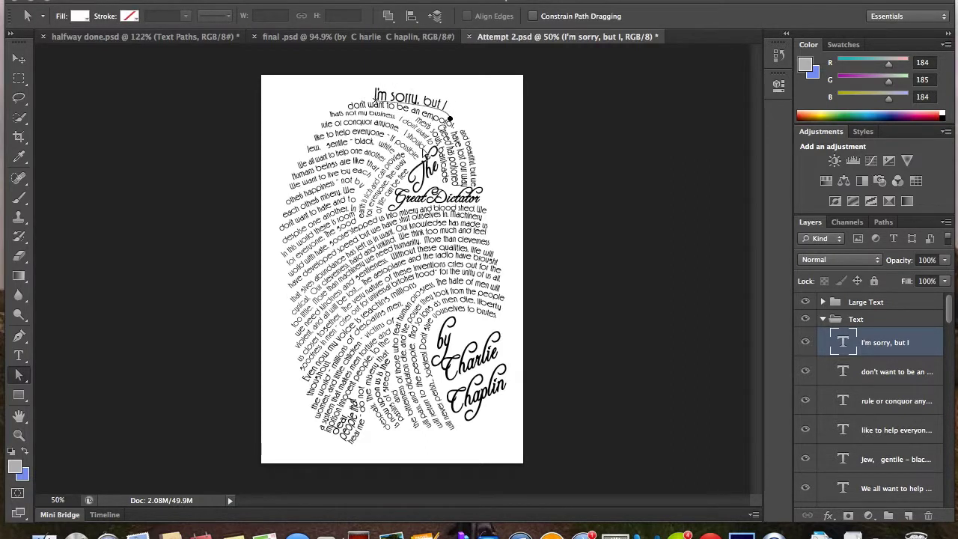
pyautogui.hotkey('ctrl', 'z')
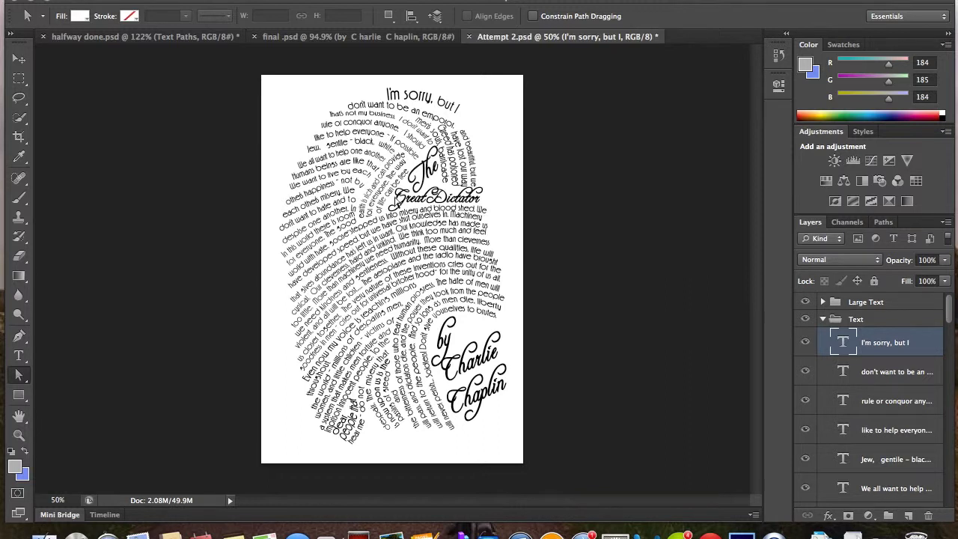
# Step: Look through the layers of Attempt 2.psd and compare its fingerprint with final .psd and the ridge paths in halfway done.psd
pyautogui.scroll(-10, 850, 470)
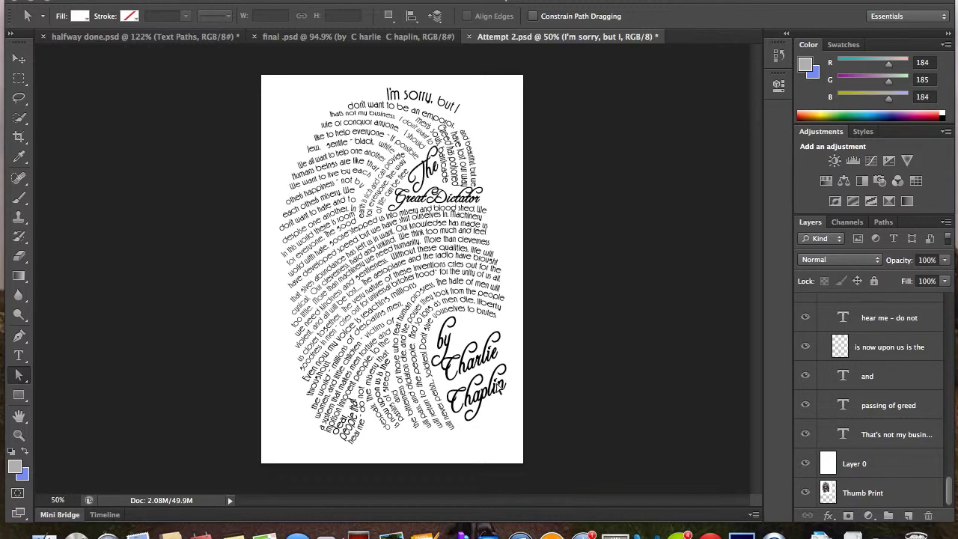
pyautogui.click(442, 37)
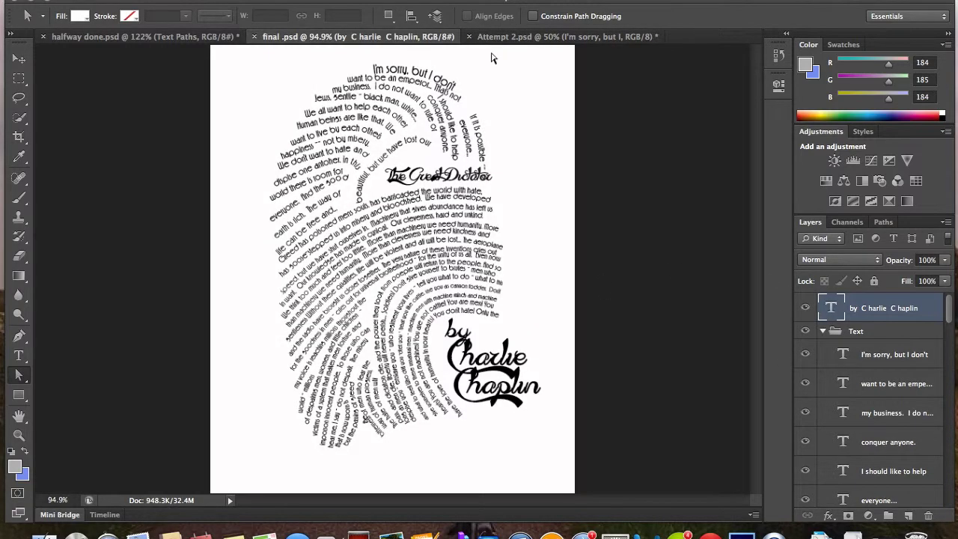
pyautogui.click(507, 37)
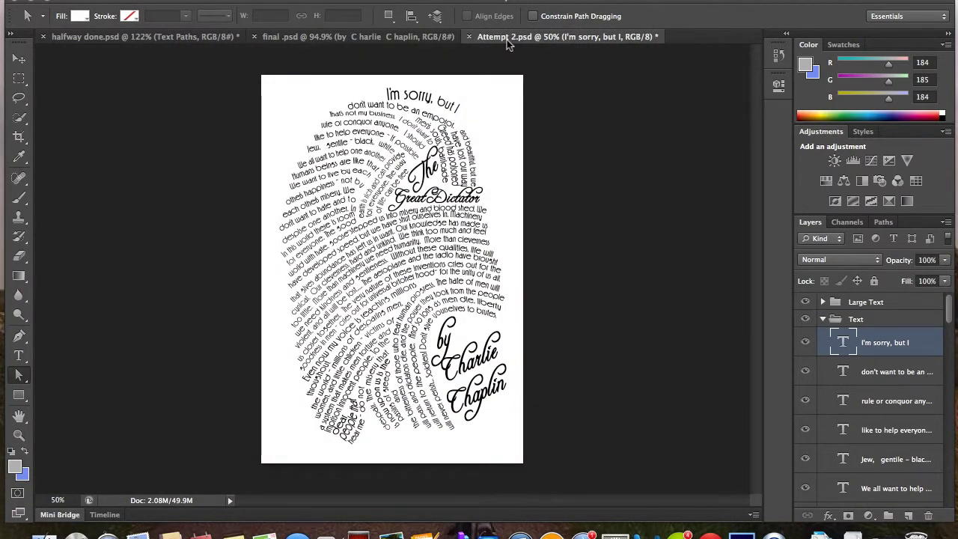
pyautogui.click(411, 37)
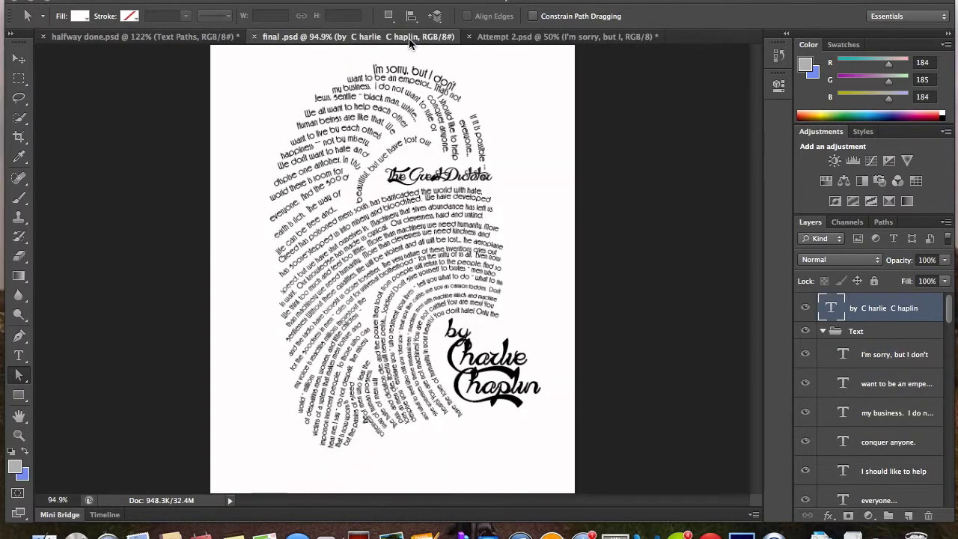
pyautogui.click(536, 38)
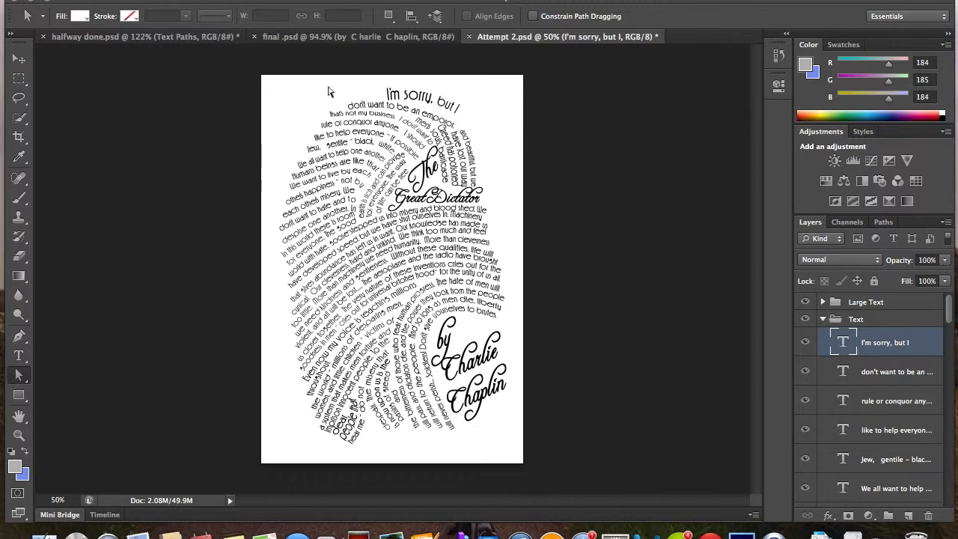
pyautogui.click(171, 36)
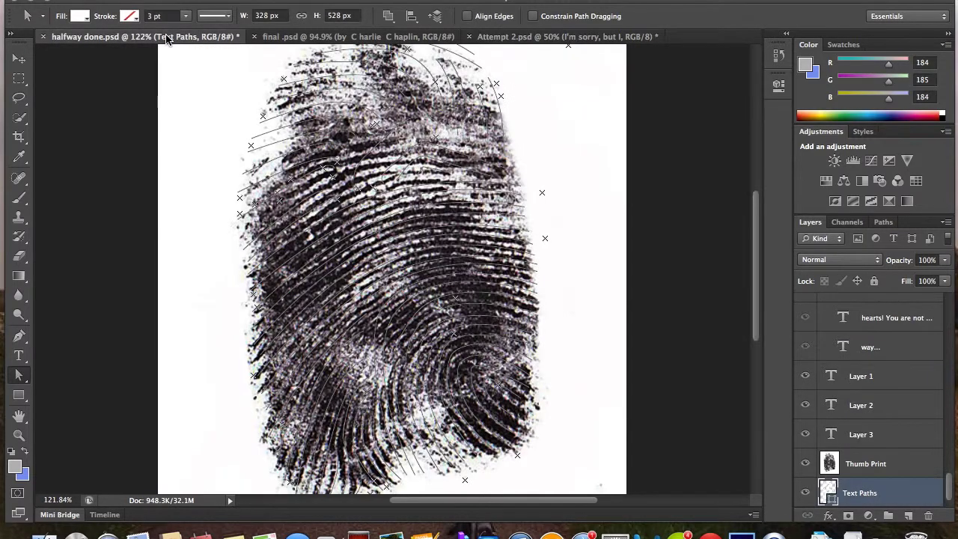
pyautogui.click(394, 37)
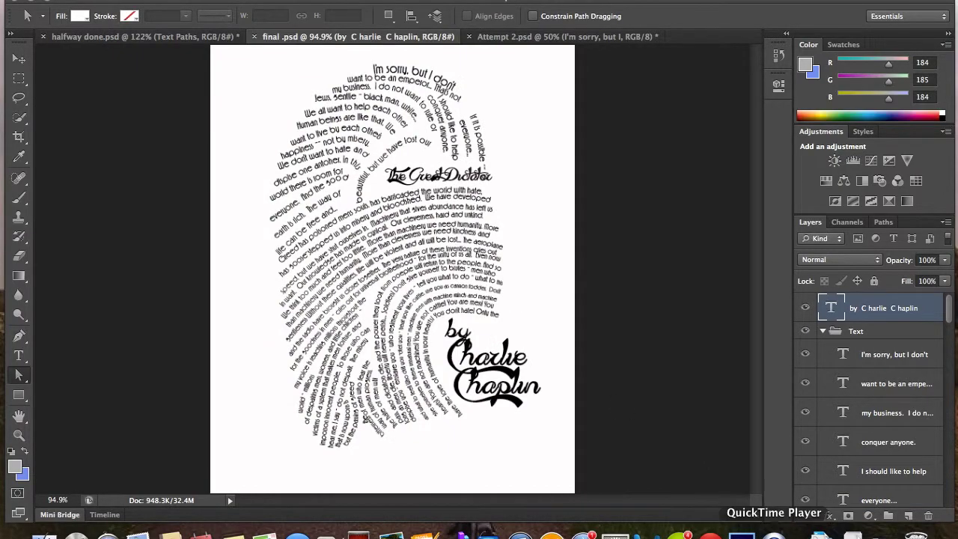
# Step: Switch to the Word document with the Vision_Tek Individual Project plan and read through it from the beginning
pyautogui.hotkey('ctrl', 'Right')
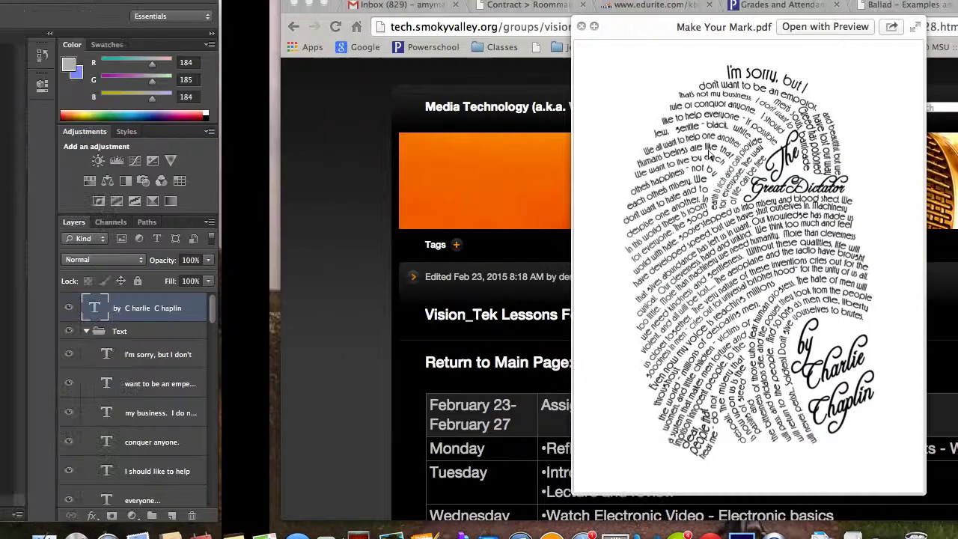
pyautogui.hotkey('ctrl', 'Left')
pyautogui.hotkey('ctrl', 'Left')
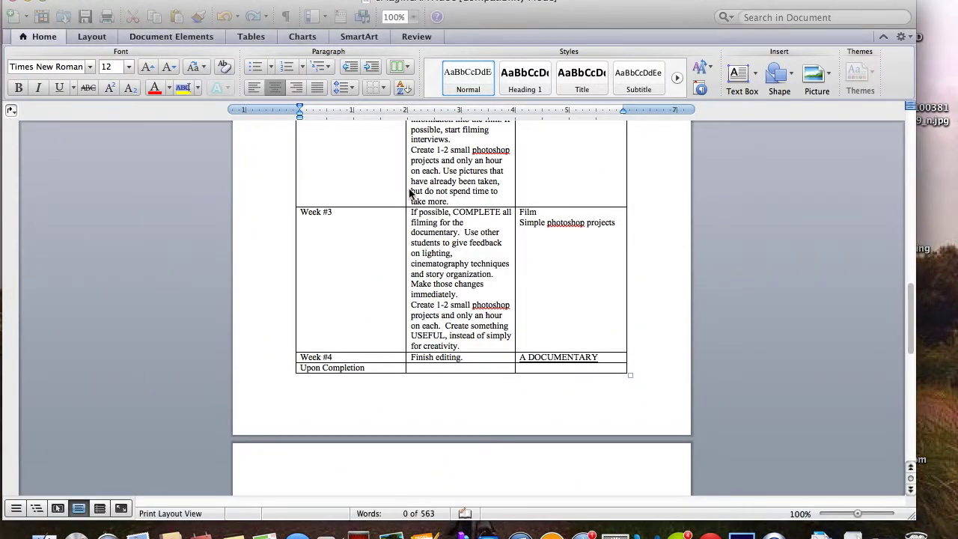
pyautogui.scroll(10, 410, 193)
pyautogui.scroll(15, 412, 195)
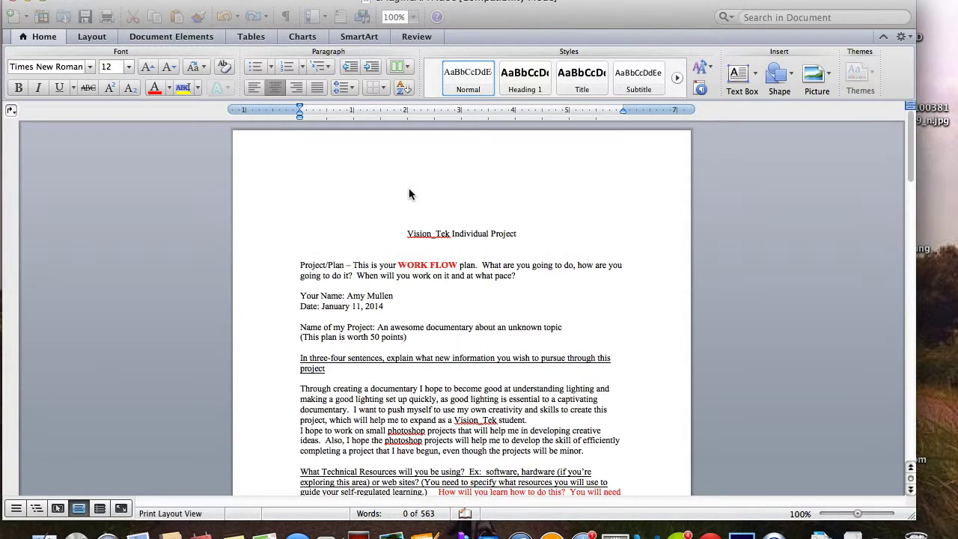
pyautogui.scroll(-3, 408, 194)
pyautogui.scroll(-13, 409, 188)
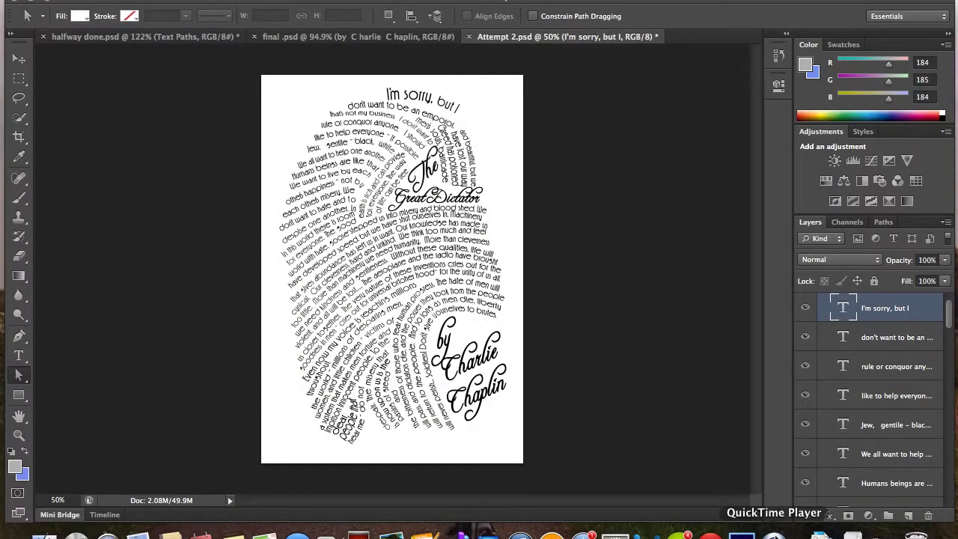
pyautogui.click(774, 534)
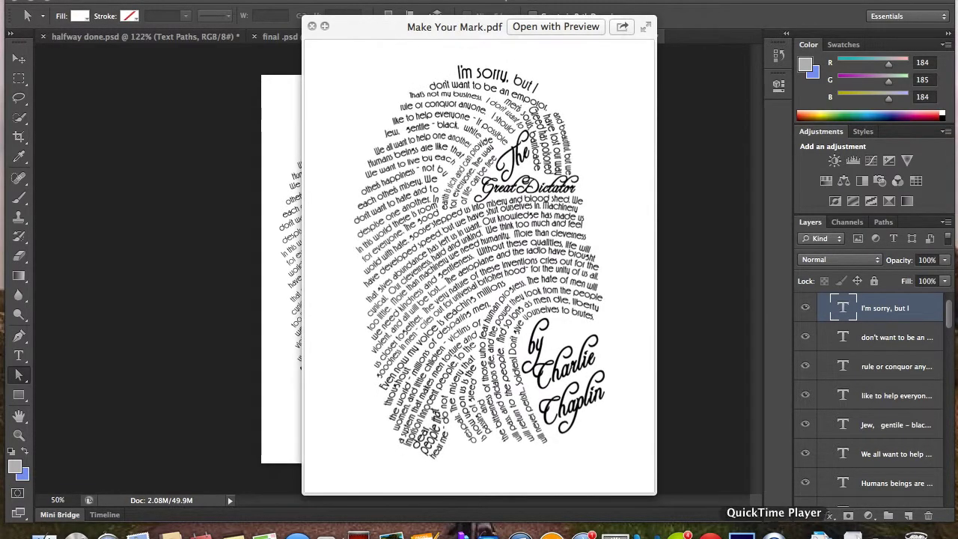
pyautogui.rightClick(774, 533)
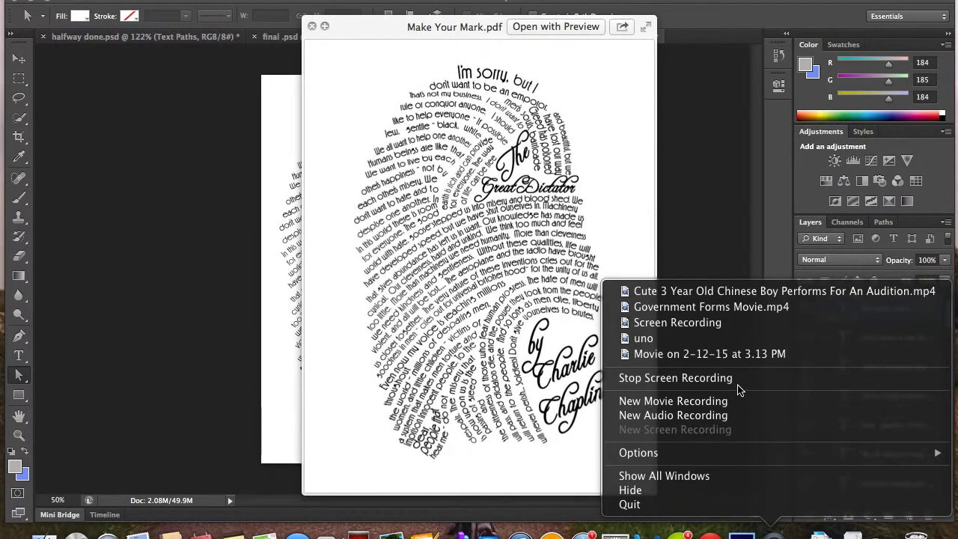